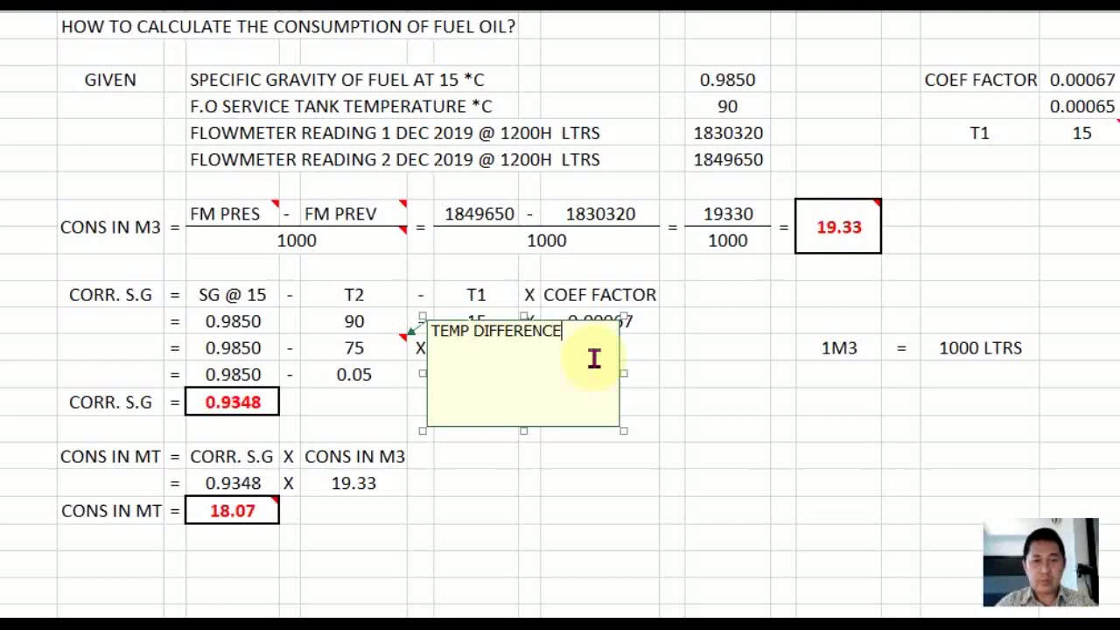
Finish the TEMP DIFFERENCE comment on 75 and select the 0.00067 coefficient.
{"action": "left_click", "coordinate": [586, 483]}
{"action": "mouse_move", "coordinate": [378, 358]}
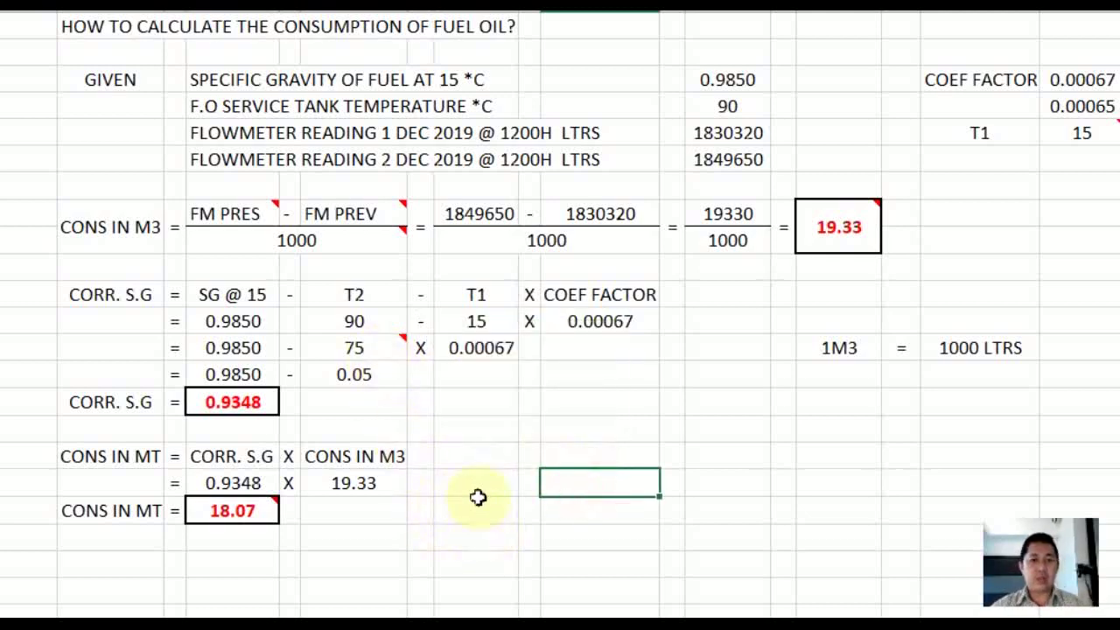
{"action": "left_click", "coordinate": [480, 348]}
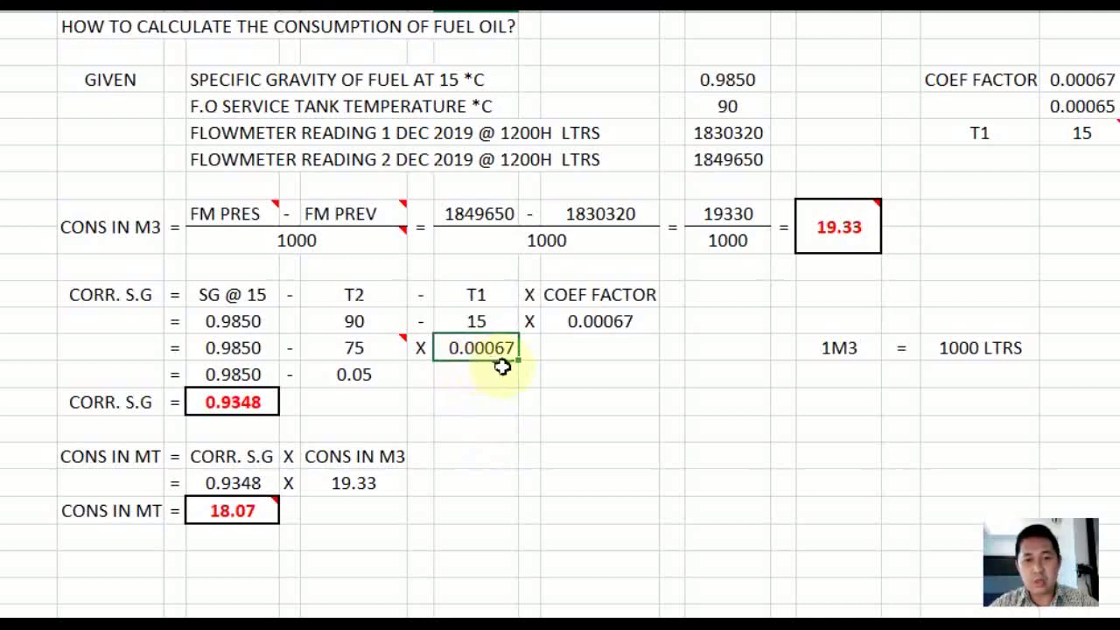
Show that the 0.05 correction is =F13*H13 (75 × 0.00067), leaving it unchanged.
{"action": "left_click", "coordinate": [508, 426]}
{"action": "left_click", "coordinate": [380, 378]}
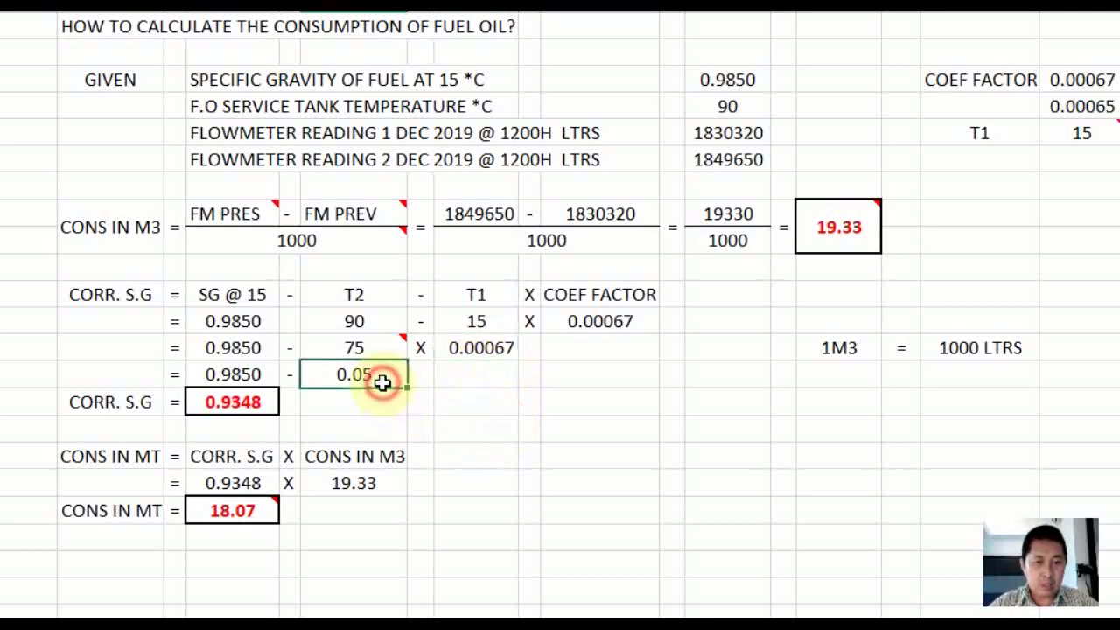
{"action": "key", "text": "F2"}
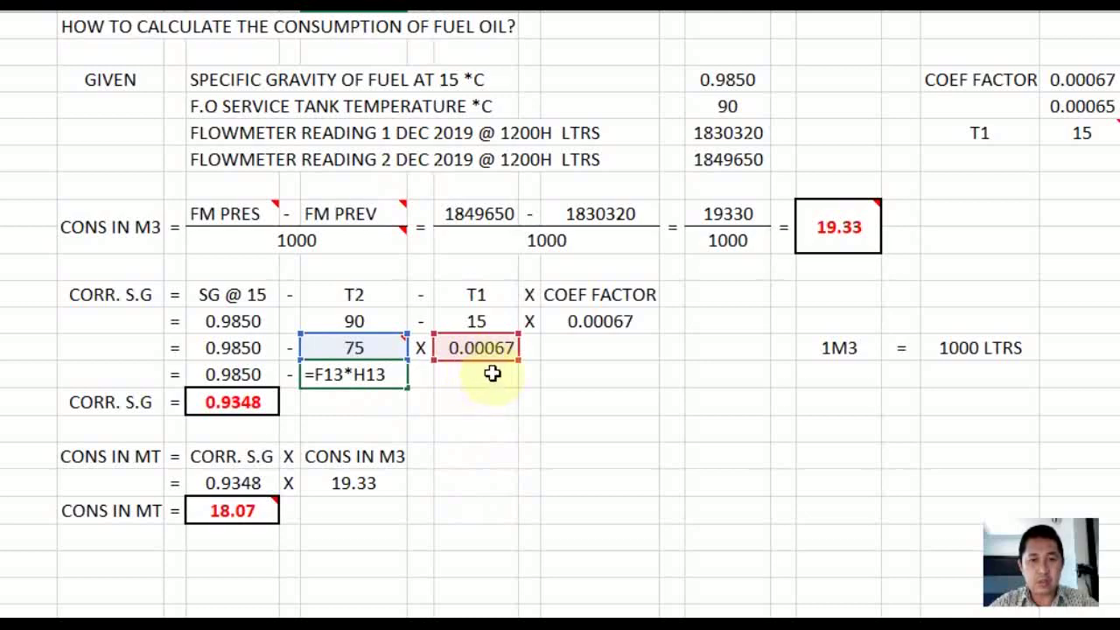
{"action": "left_click", "coordinate": [487, 400]}
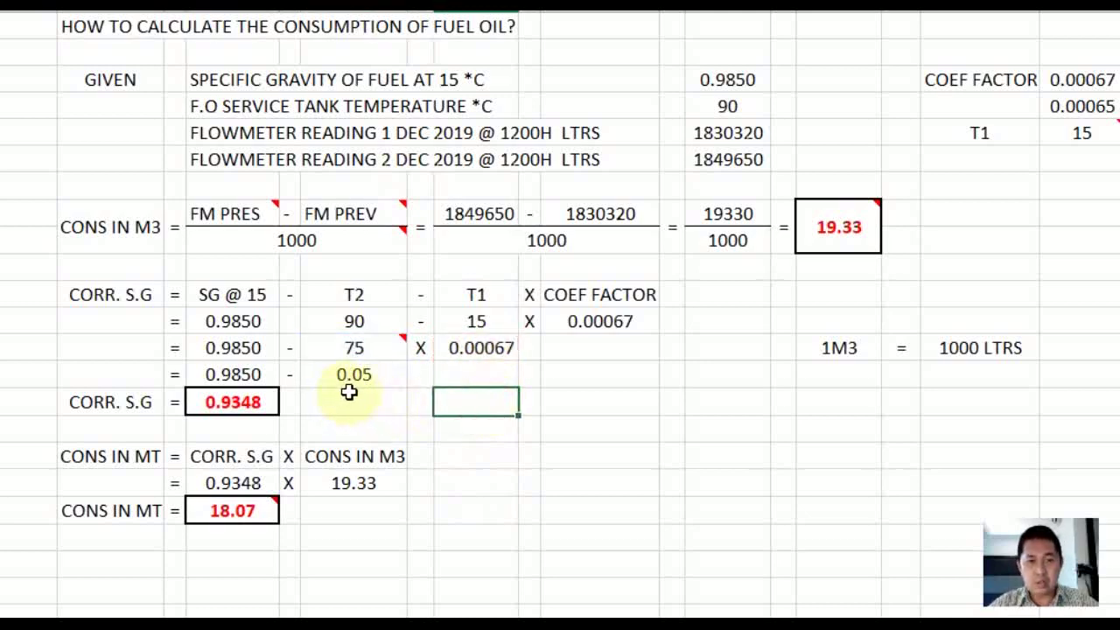
{"action": "left_click", "coordinate": [365, 380]}
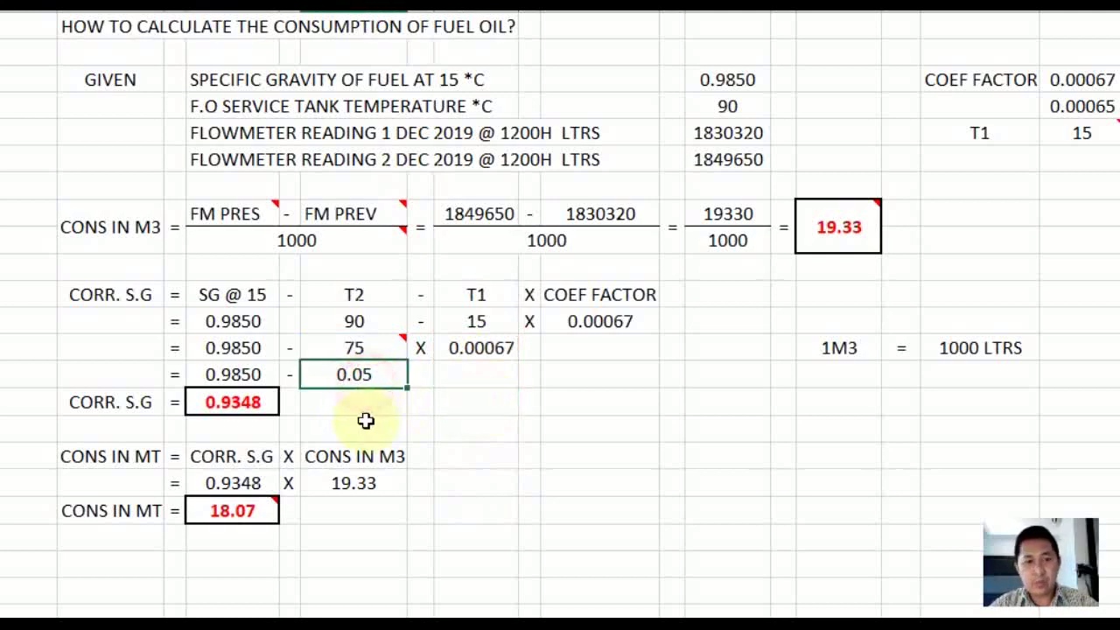
{"action": "left_click", "coordinate": [365, 420]}
{"action": "left_click", "coordinate": [245, 374]}
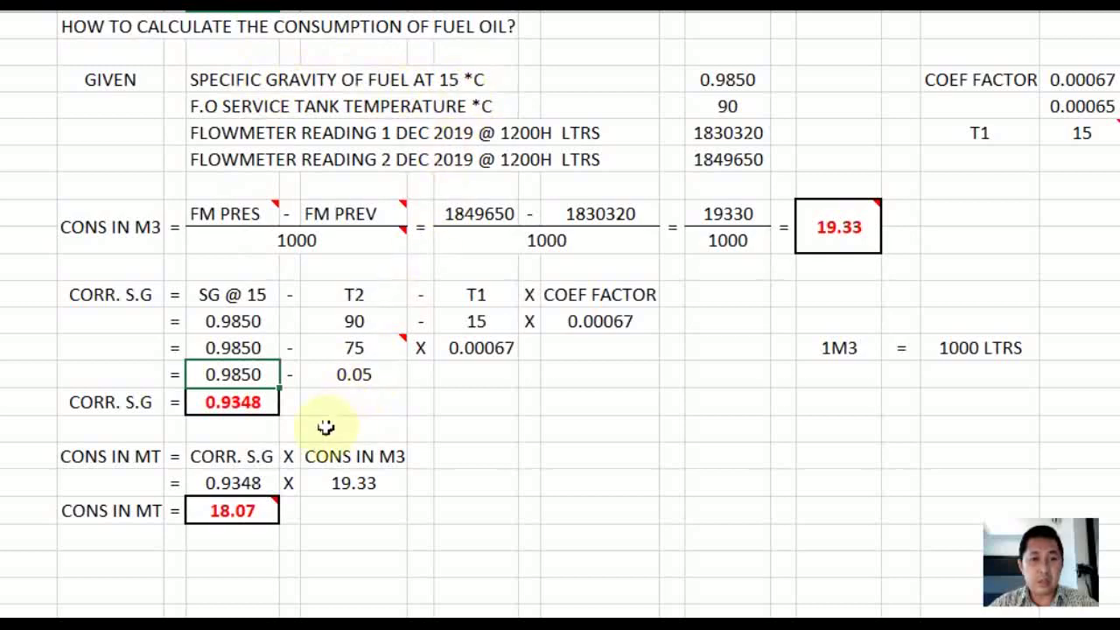
{"action": "left_click", "coordinate": [404, 428]}
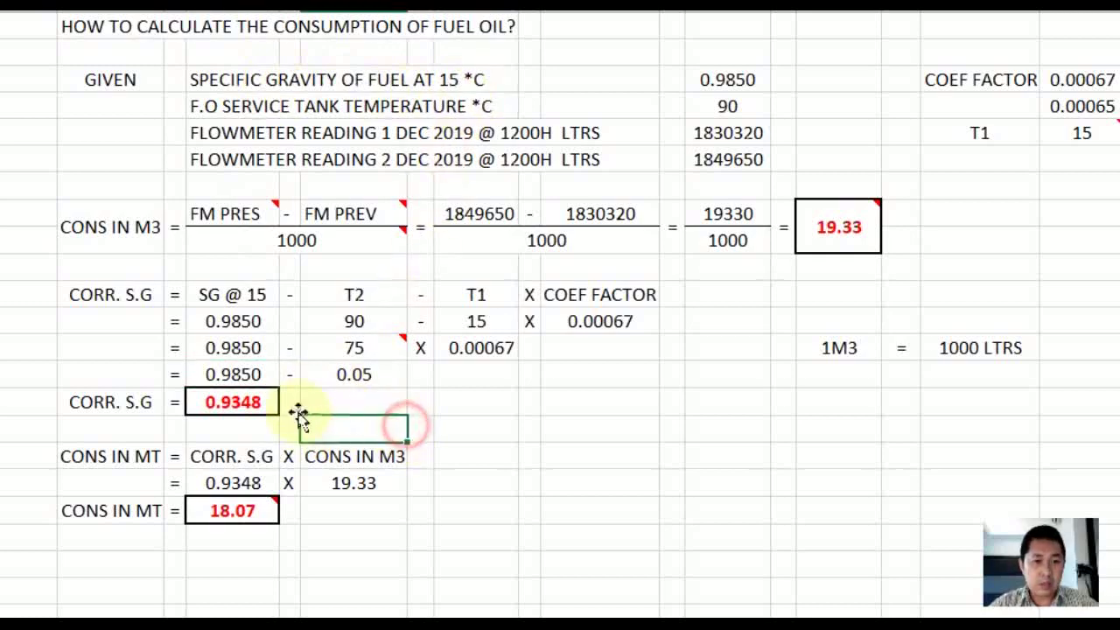
{"action": "left_click", "coordinate": [232, 402]}
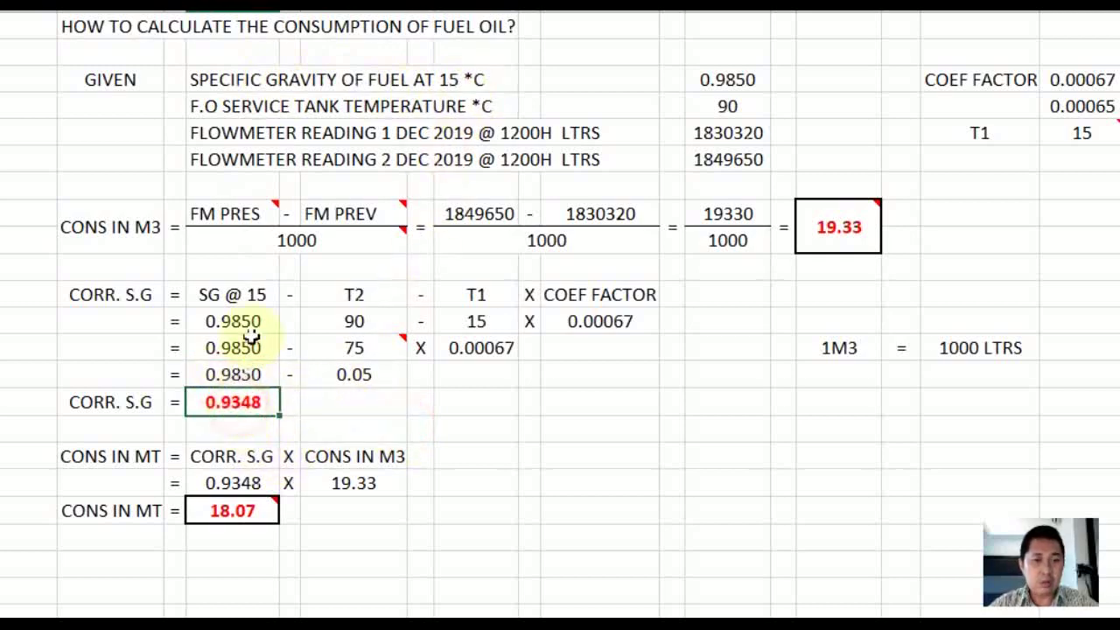
{"action": "key", "text": "F2"}
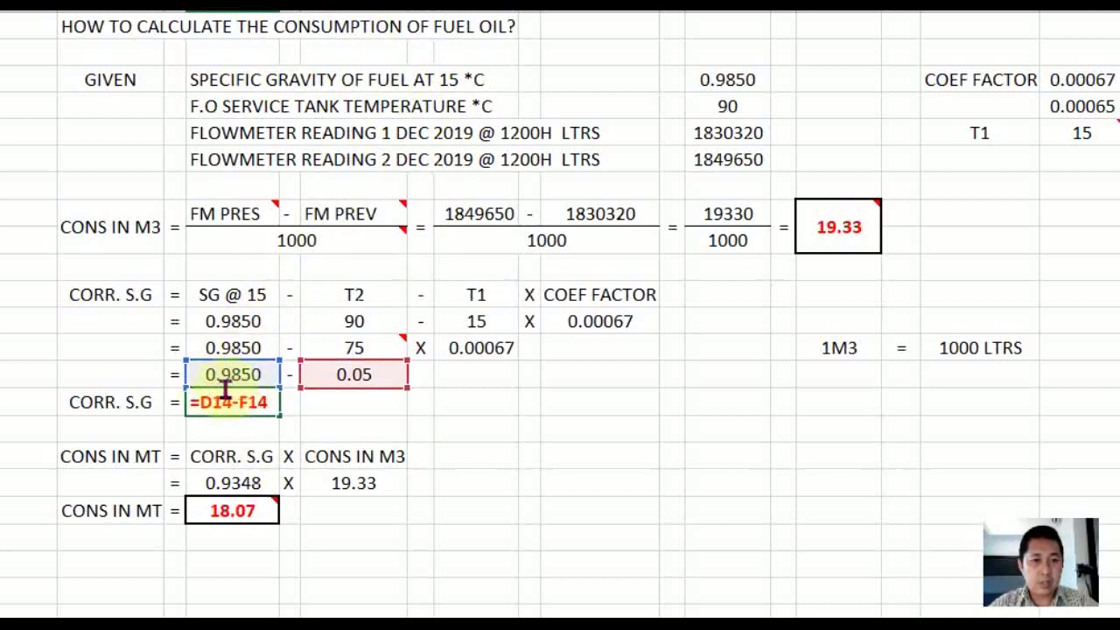
{"action": "left_click", "coordinate": [367, 404]}
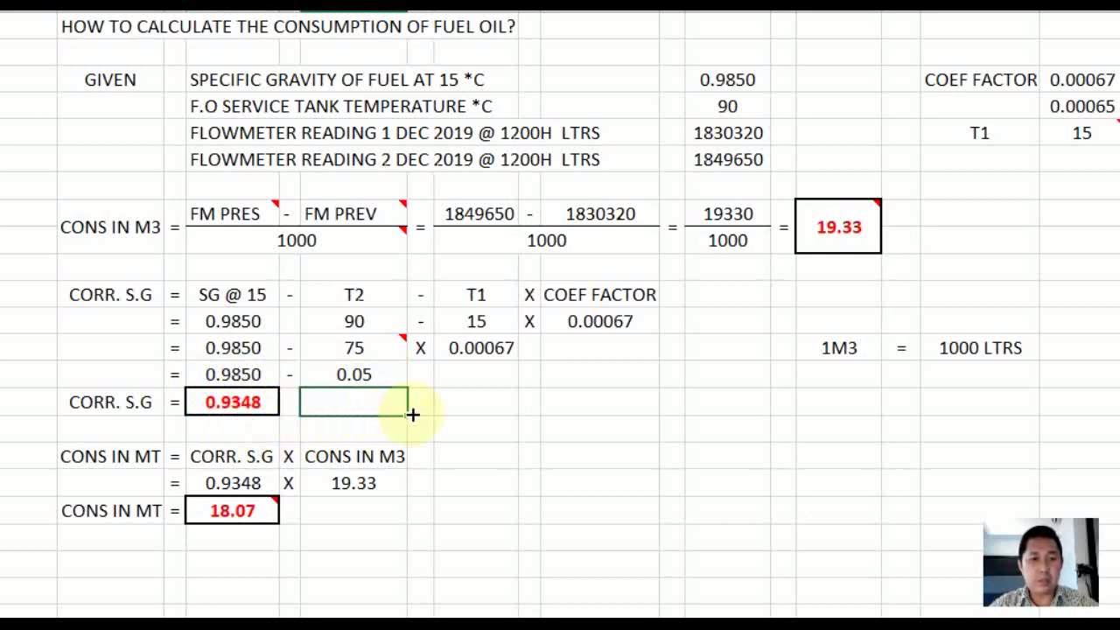
{"action": "left_click", "coordinate": [256, 405]}
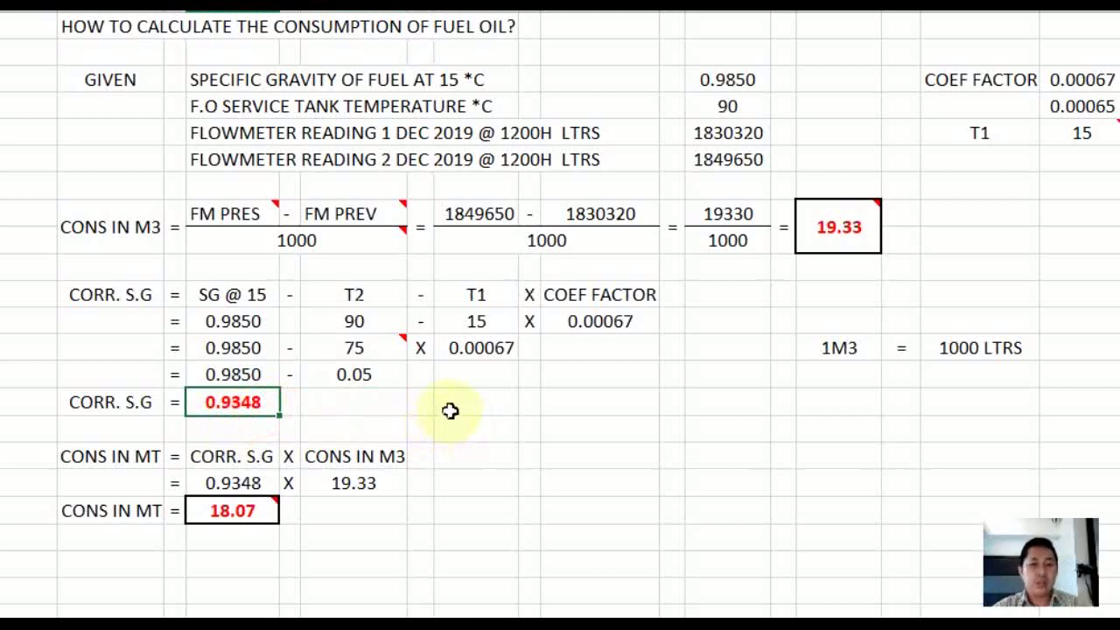
{"action": "left_click", "coordinate": [452, 409]}
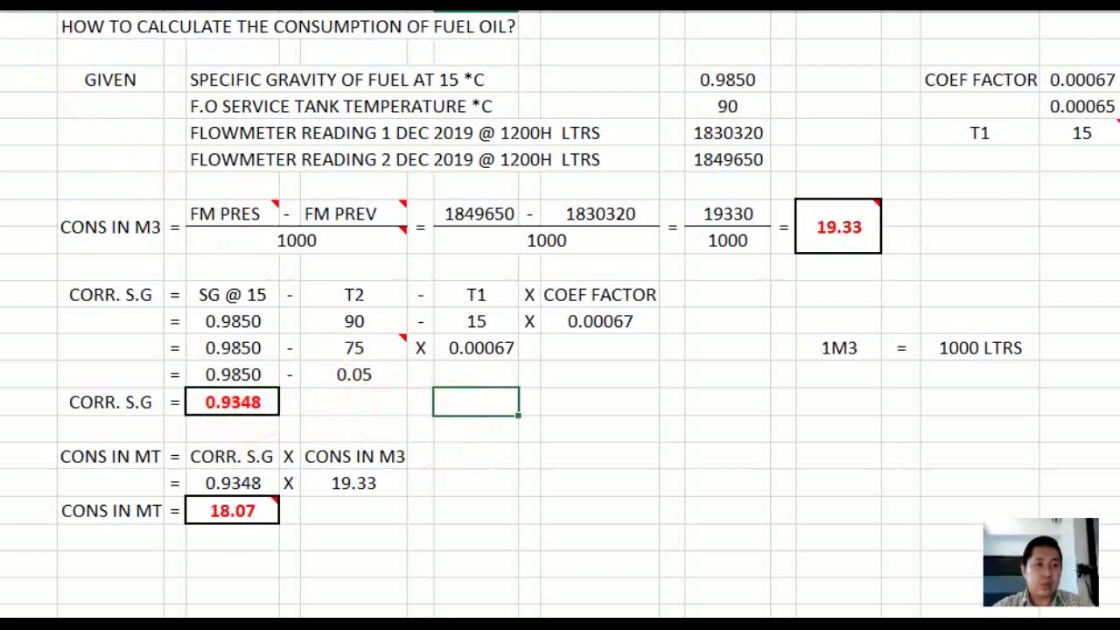
{"action": "left_click", "coordinate": [556, 522]}
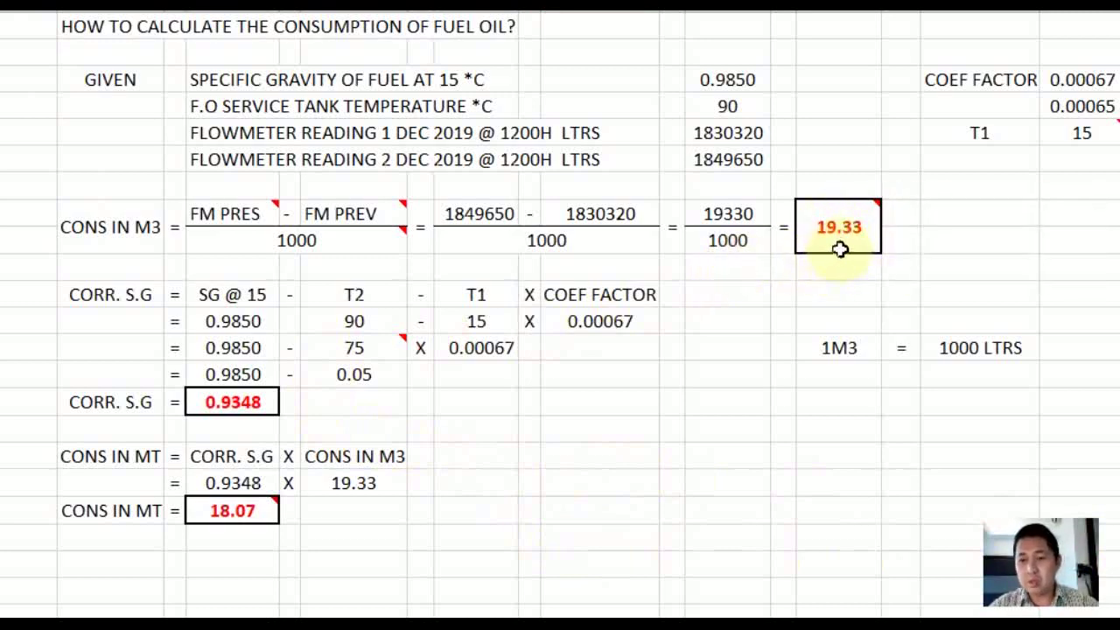
{"action": "mouse_move", "coordinate": [849, 245]}
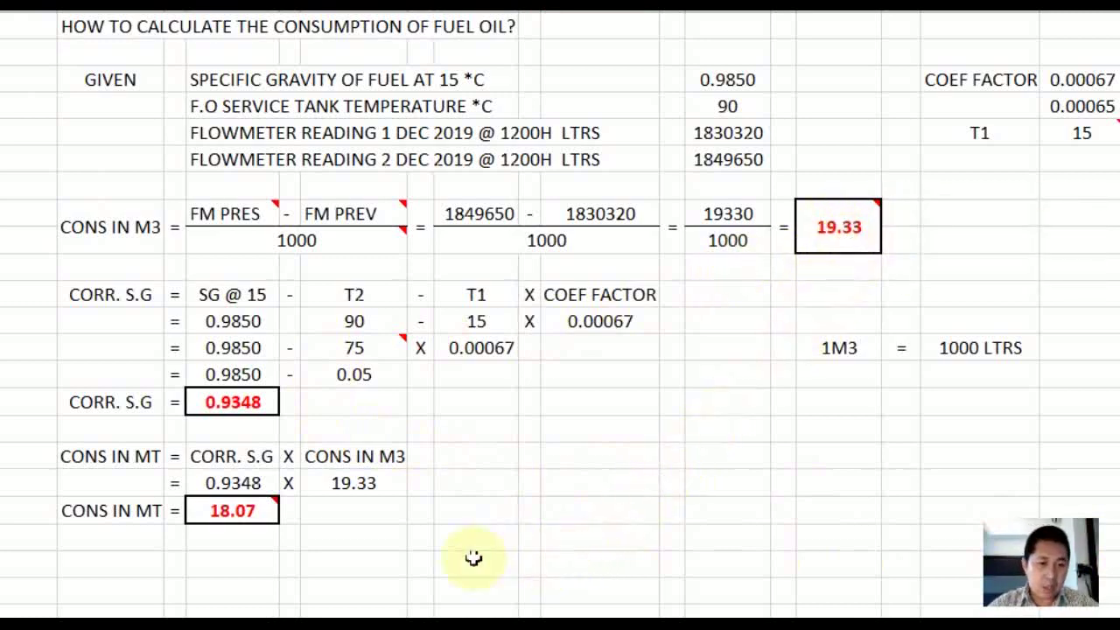
{"action": "mouse_move", "coordinate": [258, 514]}
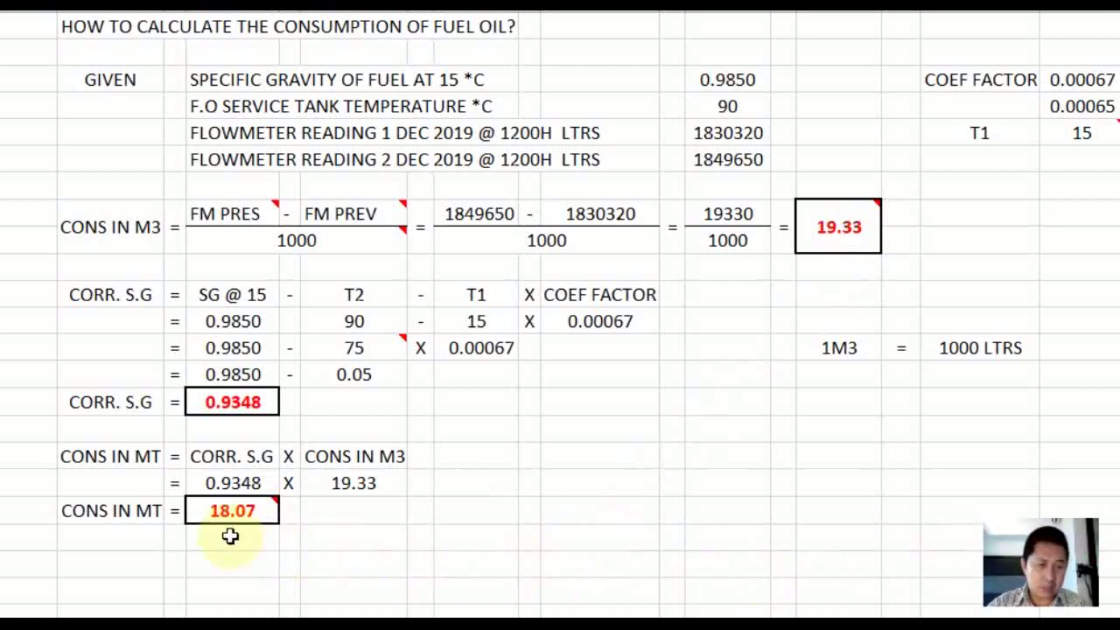
Walk through the CONS IN MT = CORR. S.G × CONS IN M3 row terms.
{"action": "left_click", "coordinate": [102, 462]}
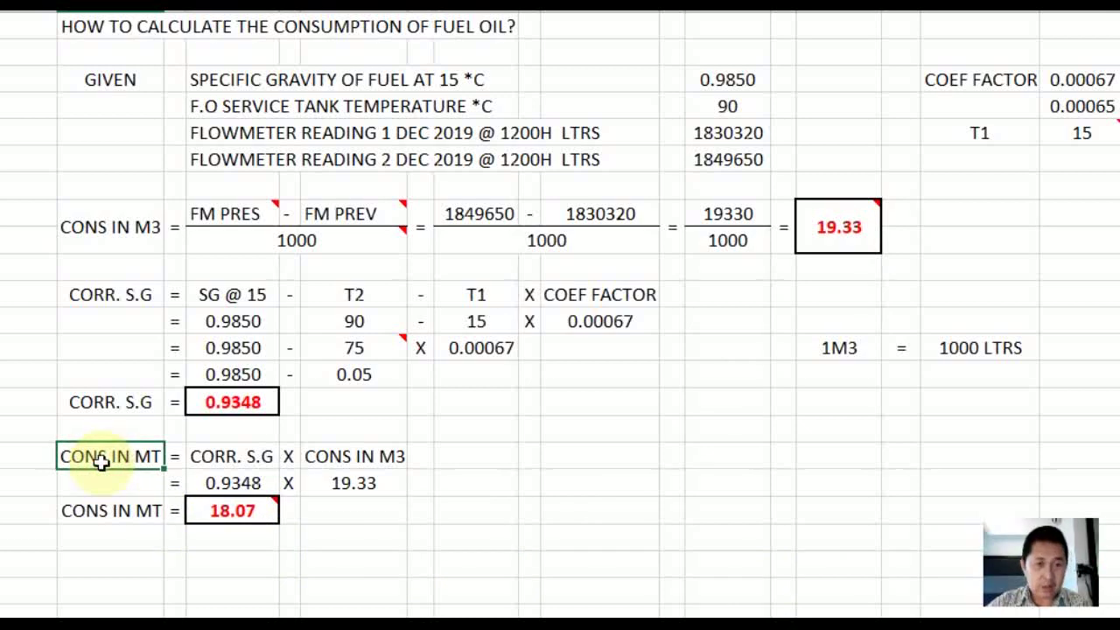
{"action": "left_click", "coordinate": [228, 463]}
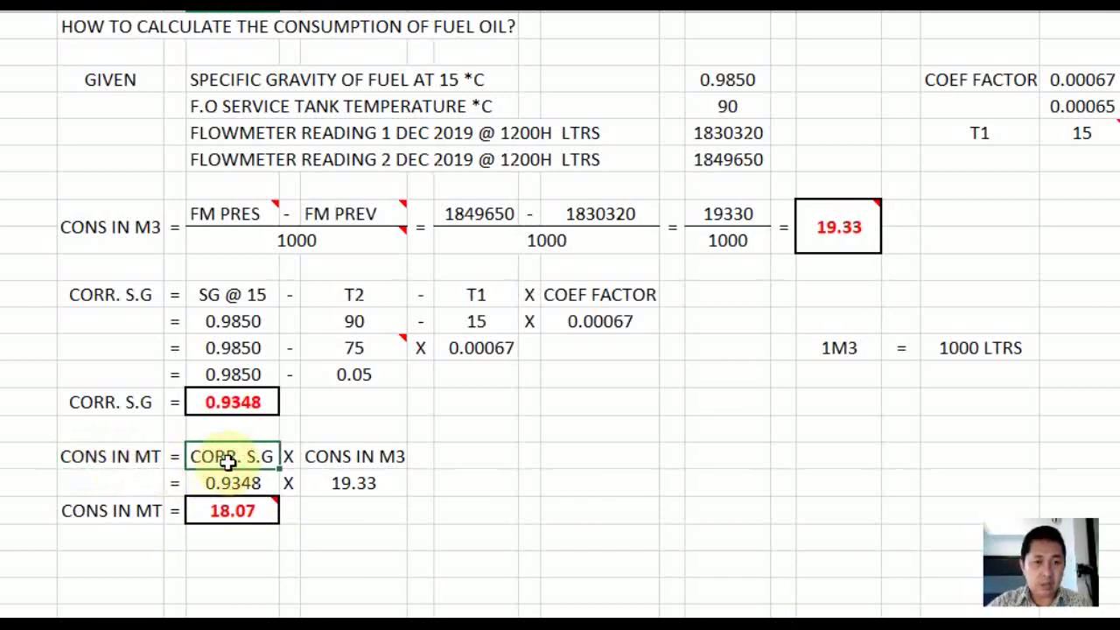
{"action": "left_click", "coordinate": [363, 462]}
{"action": "left_click", "coordinate": [444, 534]}
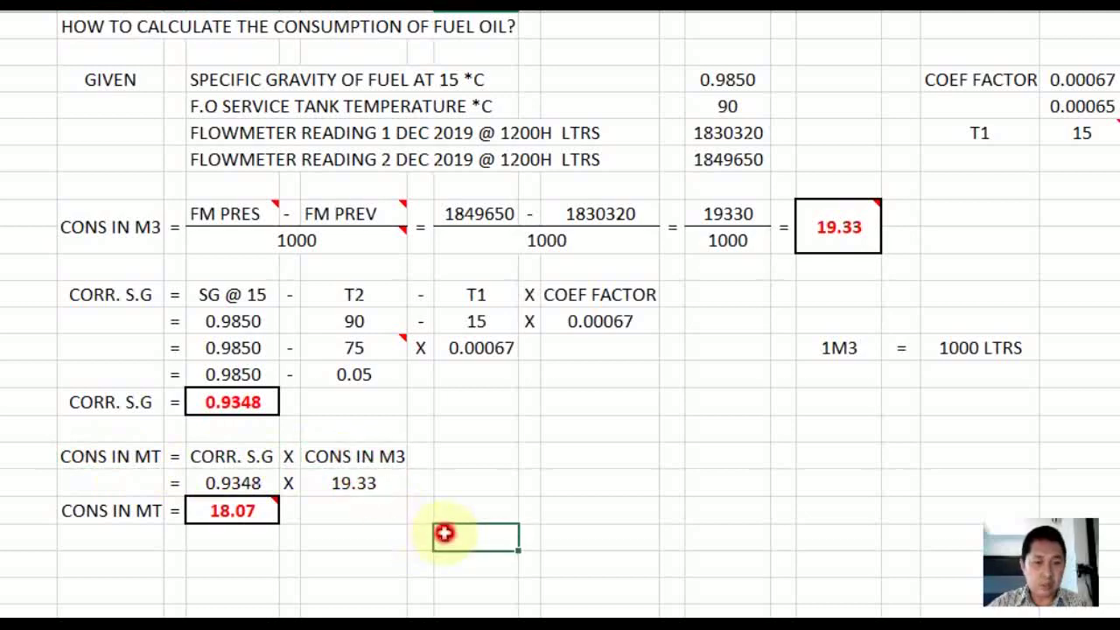
{"action": "left_click", "coordinate": [290, 458]}
{"action": "left_click_drag", "start_coordinate": [291, 481], "coordinate": [290, 484]}
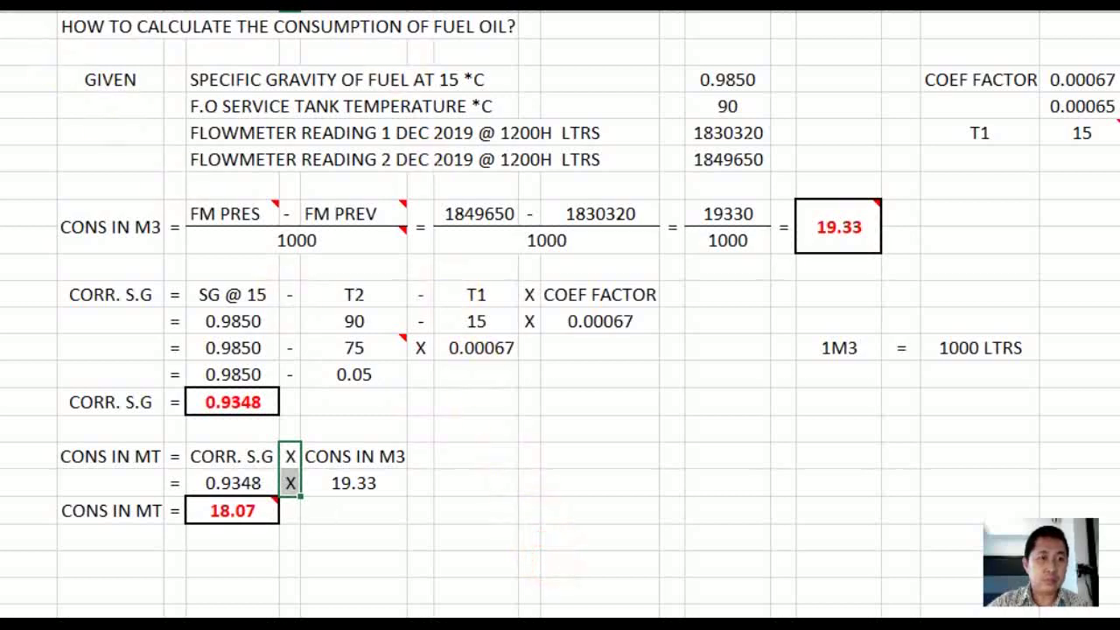
{"action": "left_click", "coordinate": [490, 536]}
{"action": "left_click", "coordinate": [238, 461]}
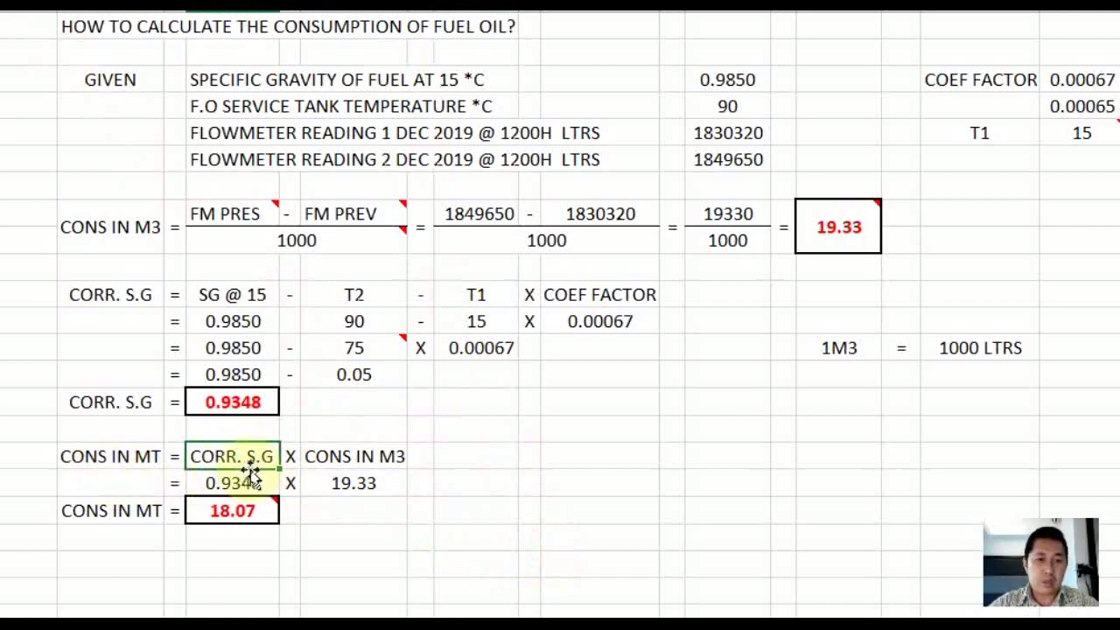
{"action": "left_click", "coordinate": [350, 458]}
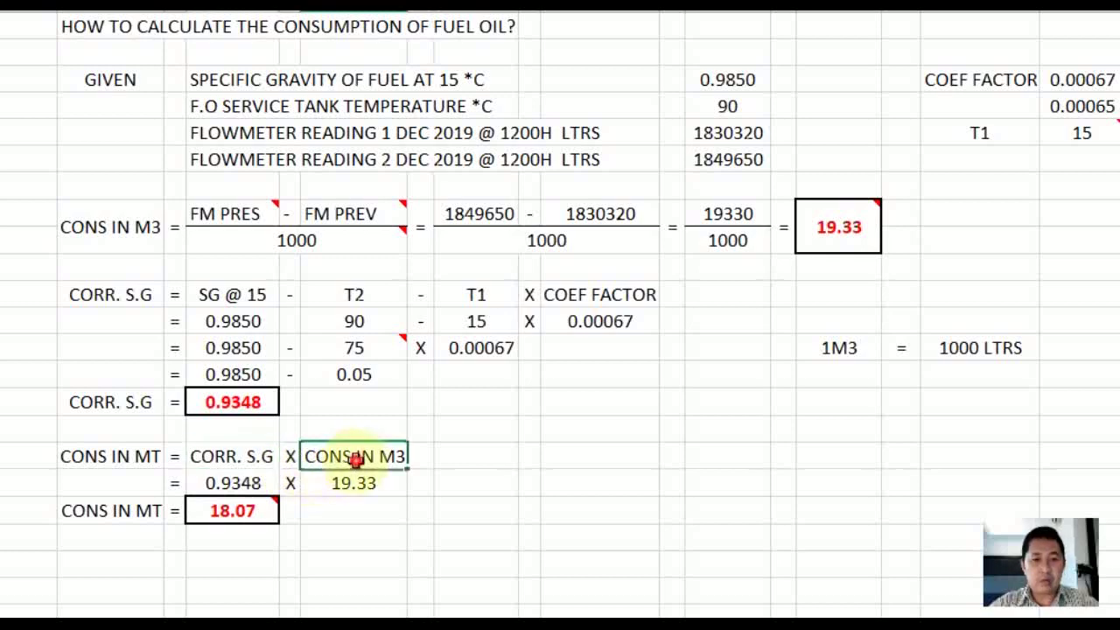
{"action": "left_click", "coordinate": [487, 560]}
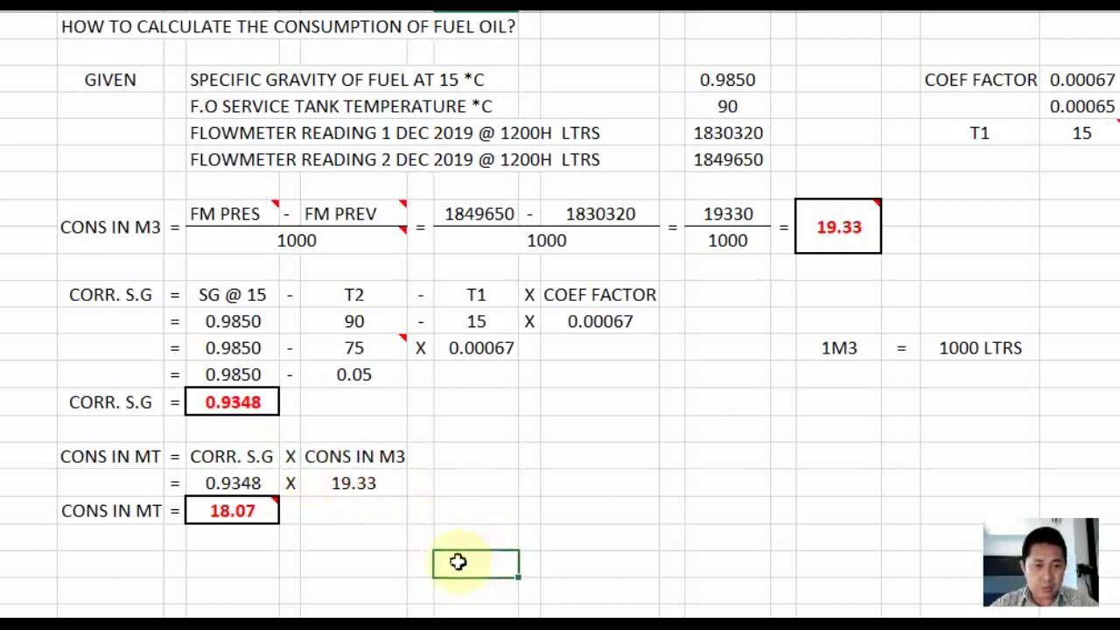
Show that 18.07 is =D18*F18, multiplying the 0.9348 corrected S.G by 19.33 m3.
{"action": "left_click", "coordinate": [218, 486]}
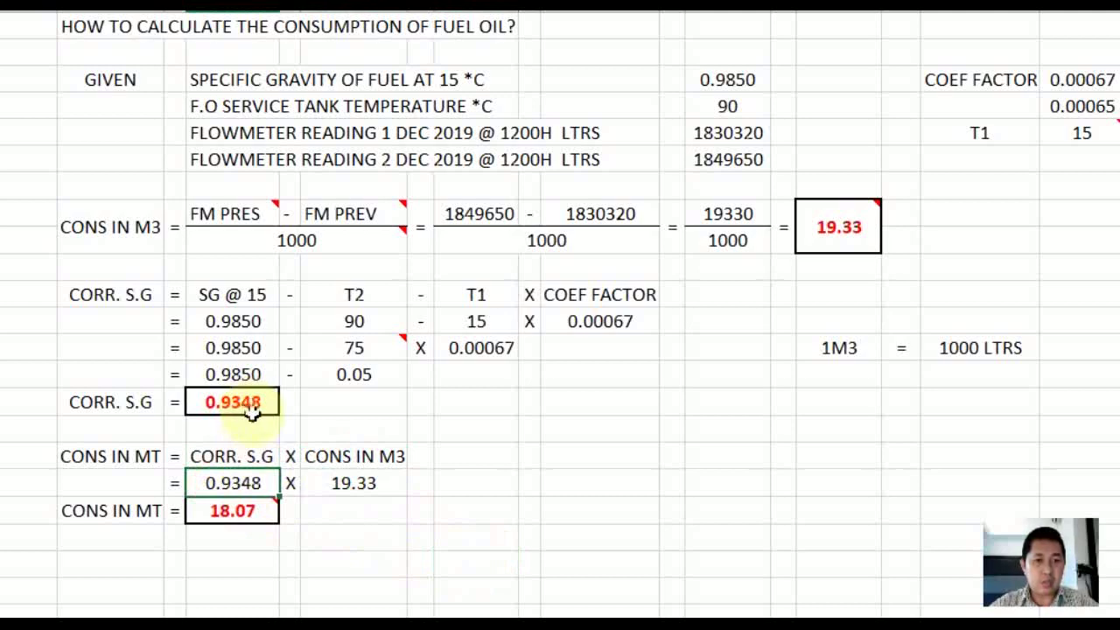
{"action": "left_click", "coordinate": [365, 555]}
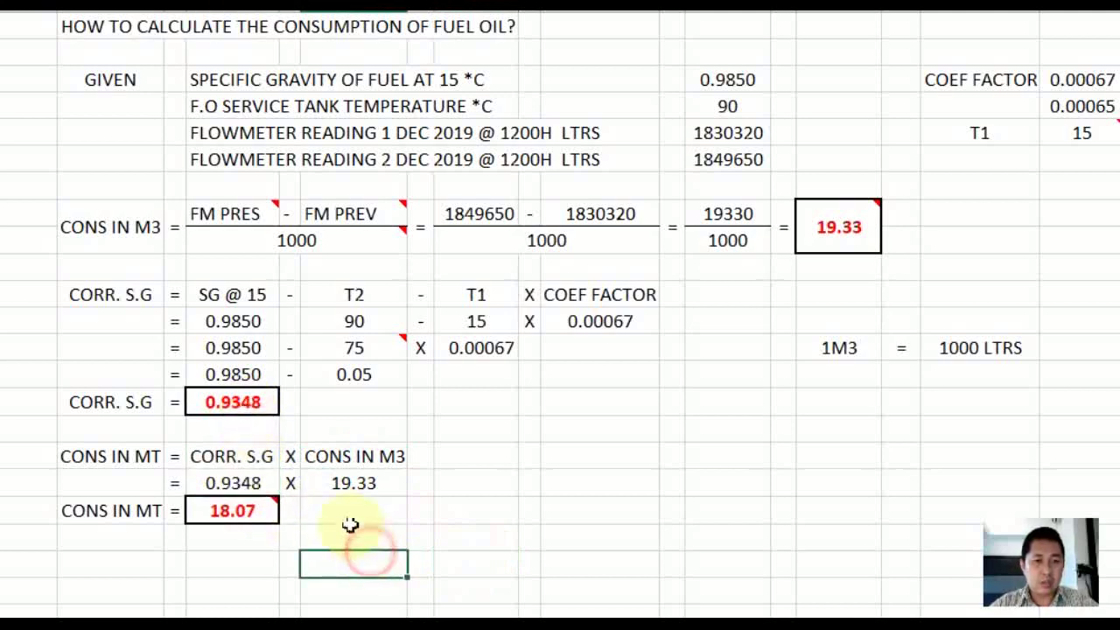
{"action": "left_click", "coordinate": [358, 488]}
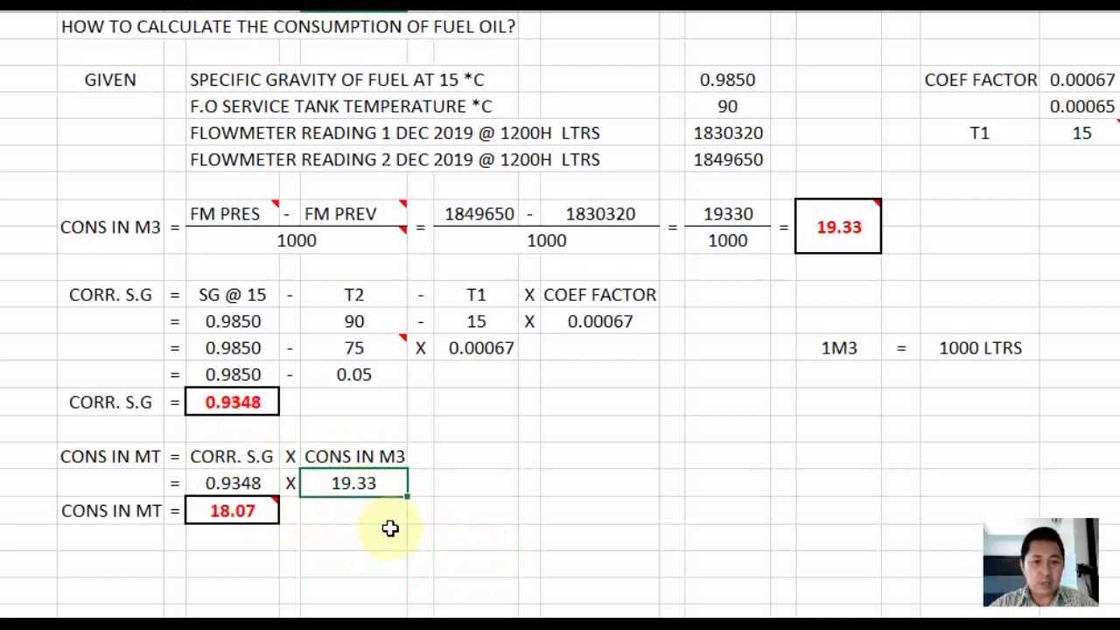
{"action": "left_click", "coordinate": [836, 240]}
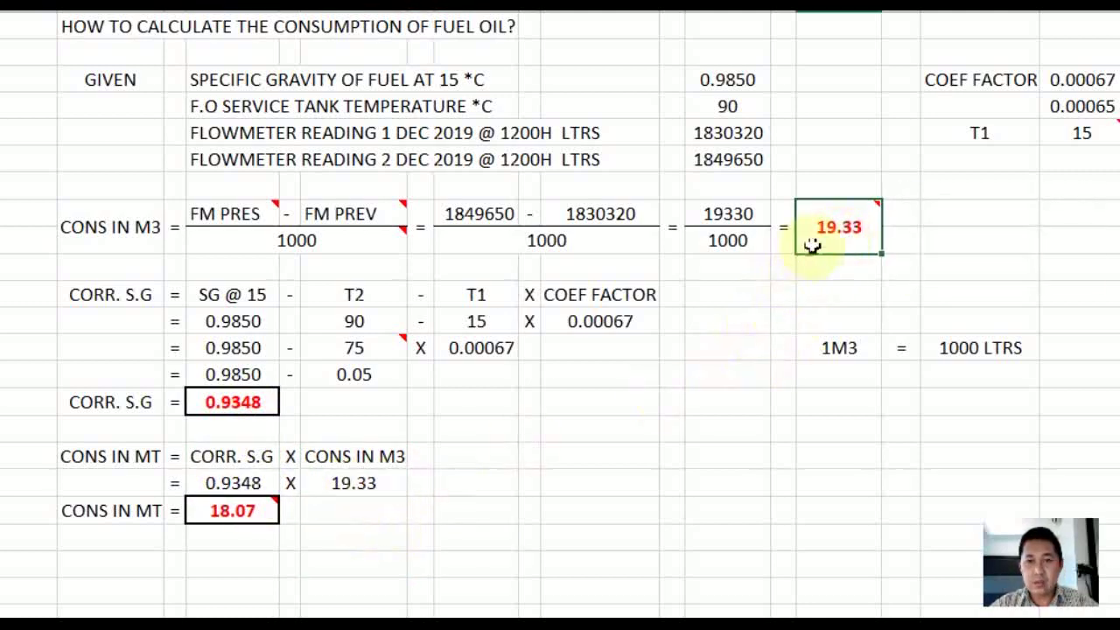
{"action": "left_click", "coordinate": [350, 491]}
{"action": "left_click", "coordinate": [385, 555]}
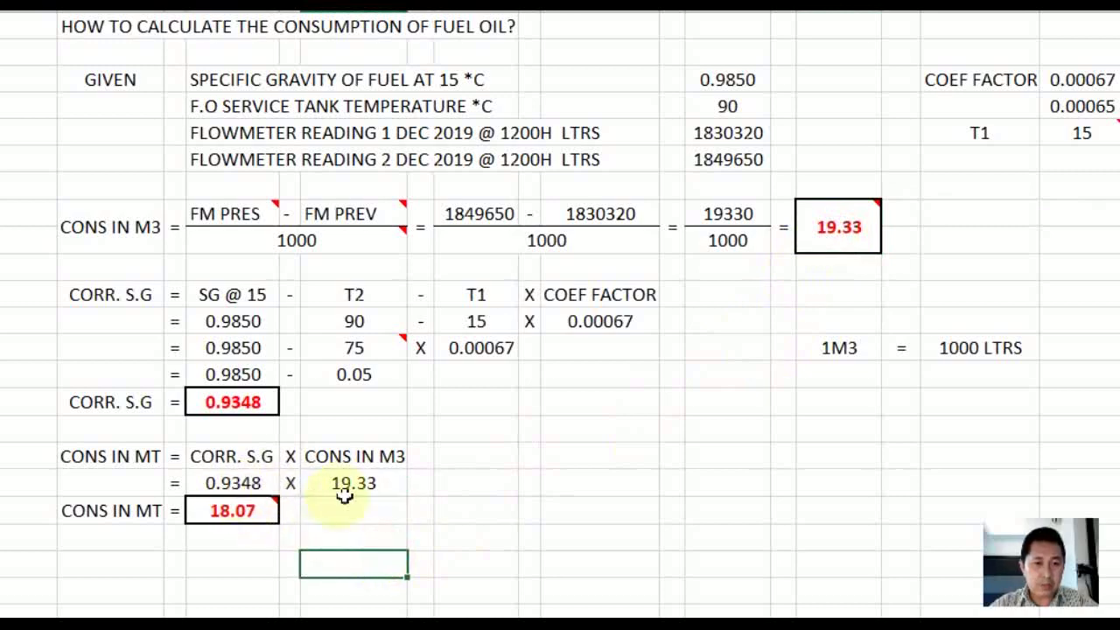
{"action": "left_click", "coordinate": [271, 510]}
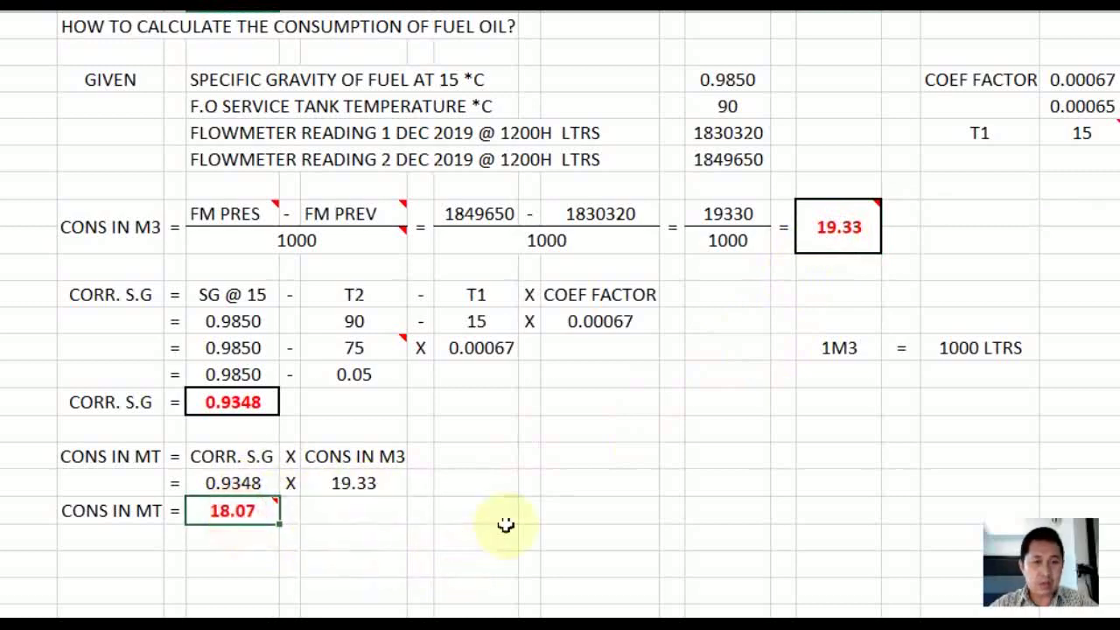
{"action": "key", "text": "F2"}
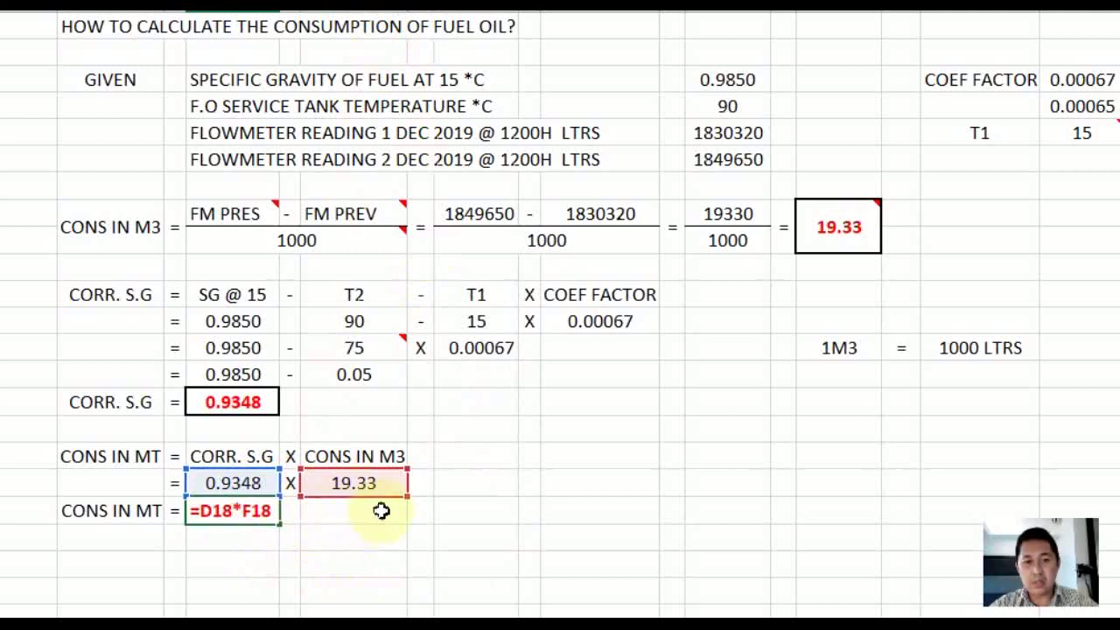
Leave the 18.07 formula unchanged and display its 'MT' unit note.
{"action": "left_click", "coordinate": [325, 540]}
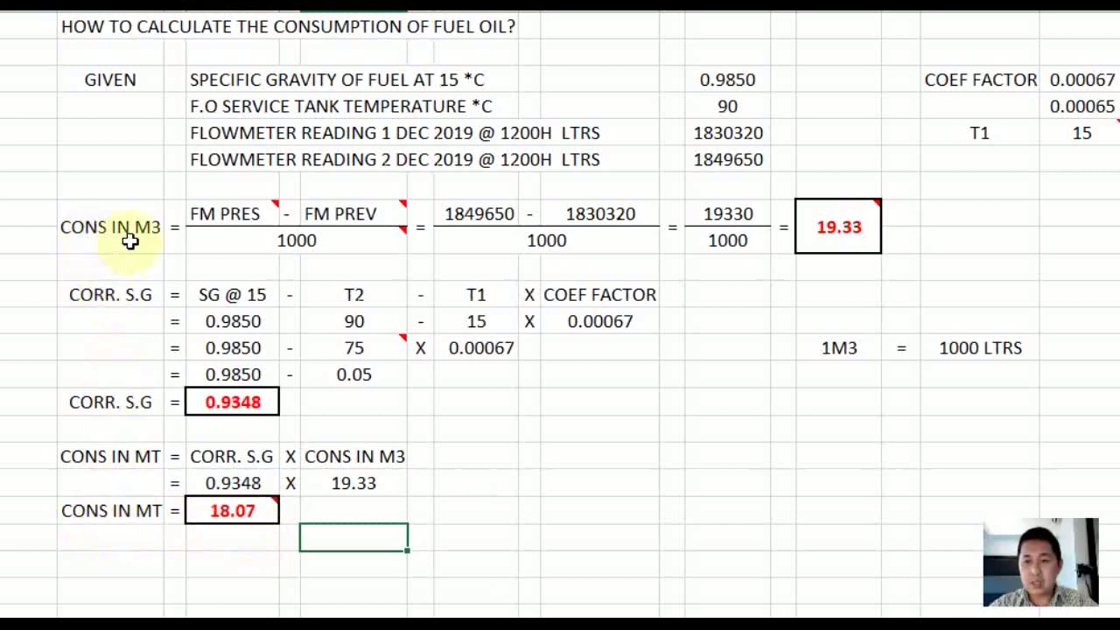
{"action": "left_click", "coordinate": [244, 584]}
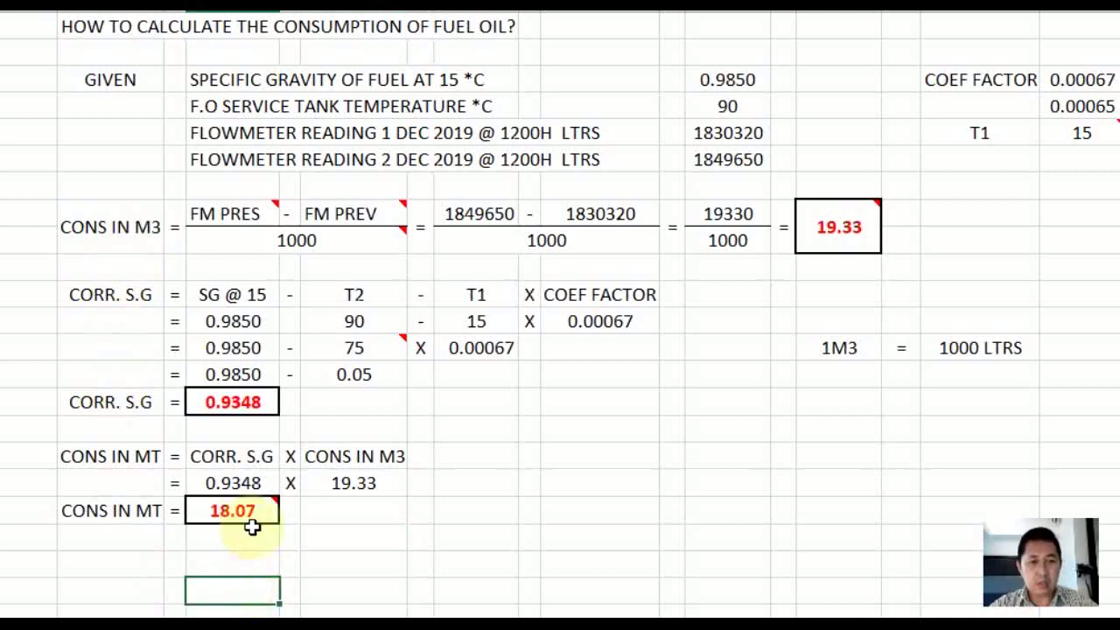
{"action": "mouse_move", "coordinate": [266, 506]}
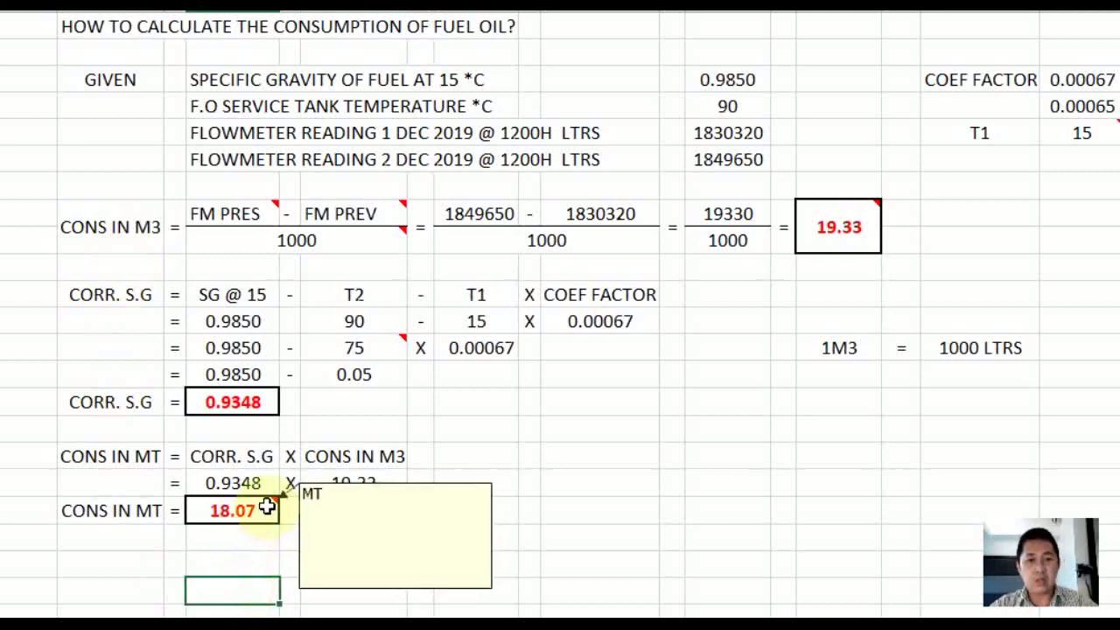